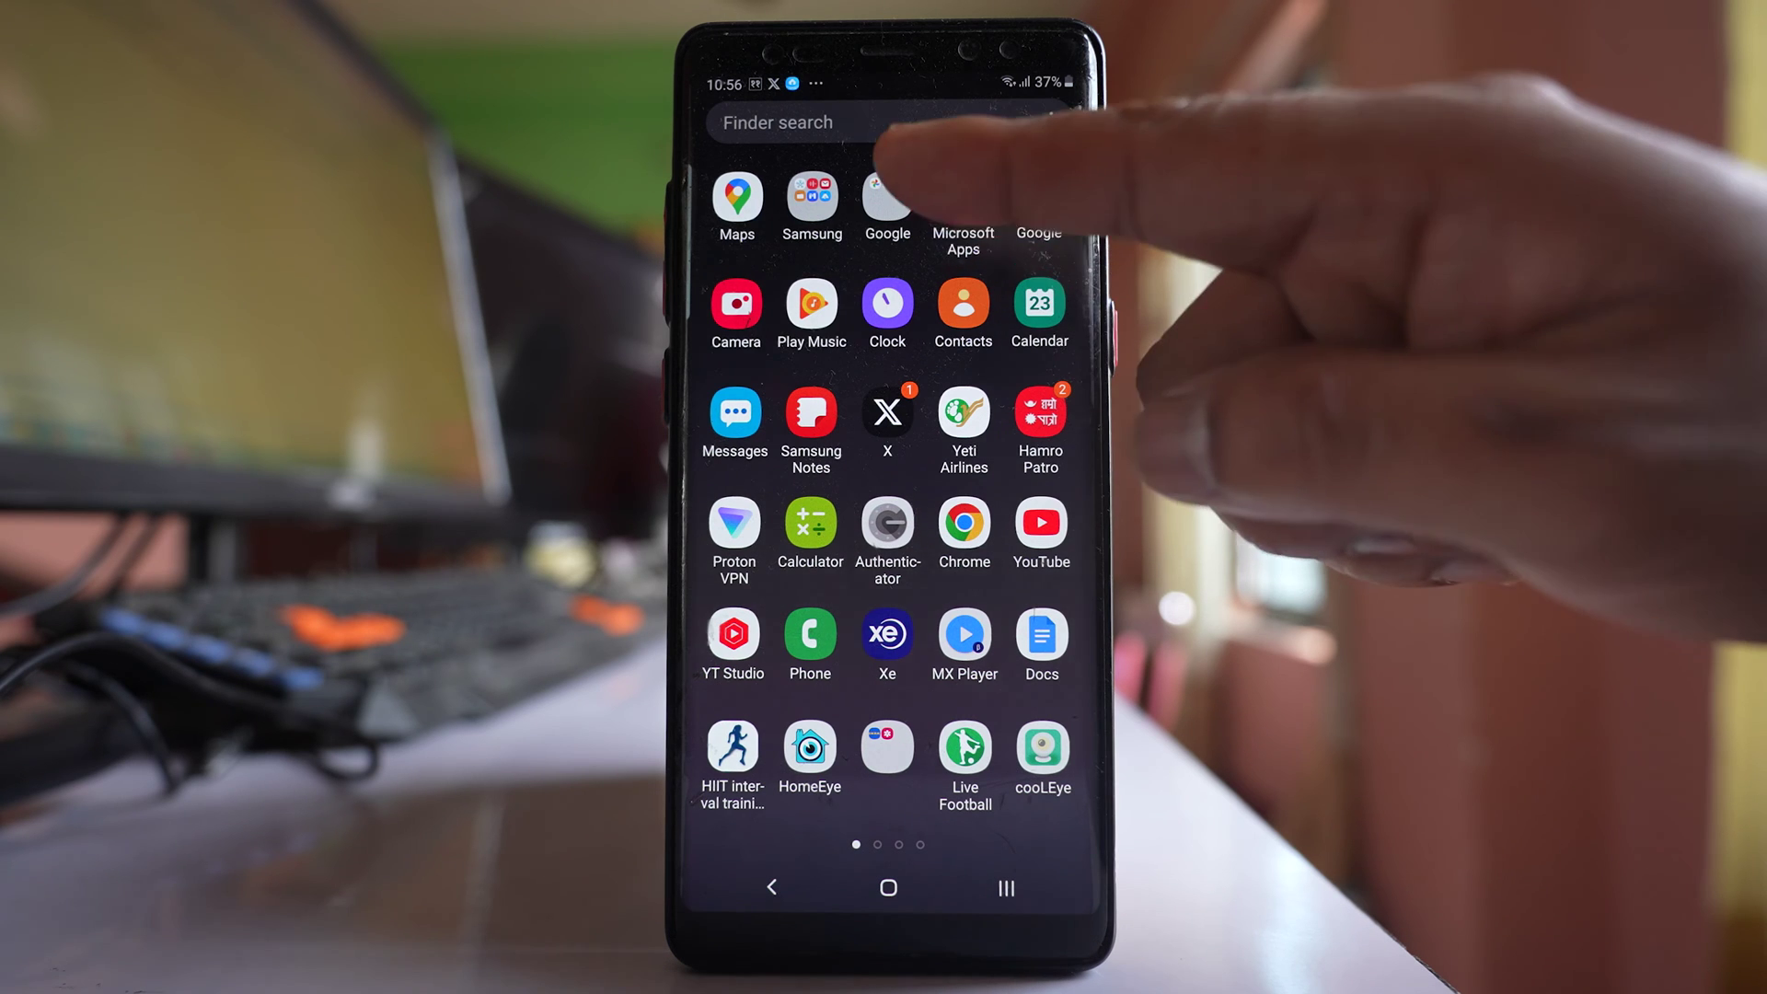
Step: Launch Photos from the Google folder and show details of yesterday's account-recovery screenshot
{"action": "left_click", "coordinate": [888, 195]}
{"action": "left_click", "coordinate": [758, 290]}
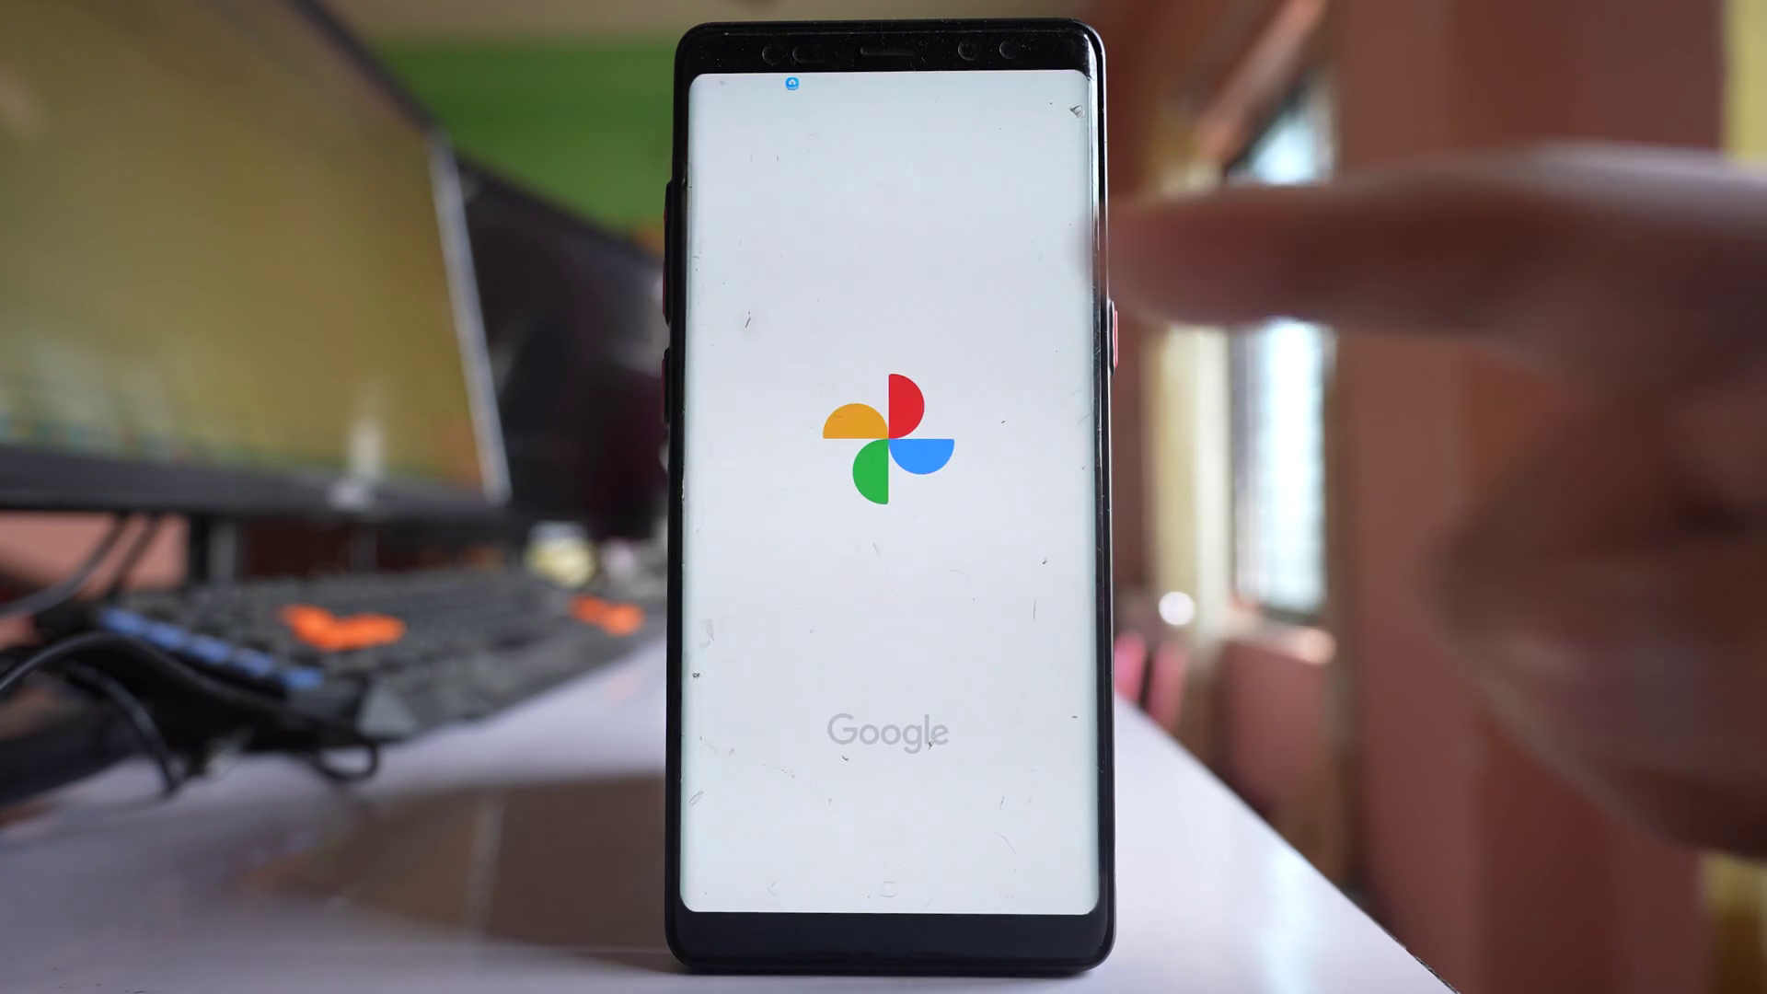
{"action": "left_click", "coordinate": [729, 499]}
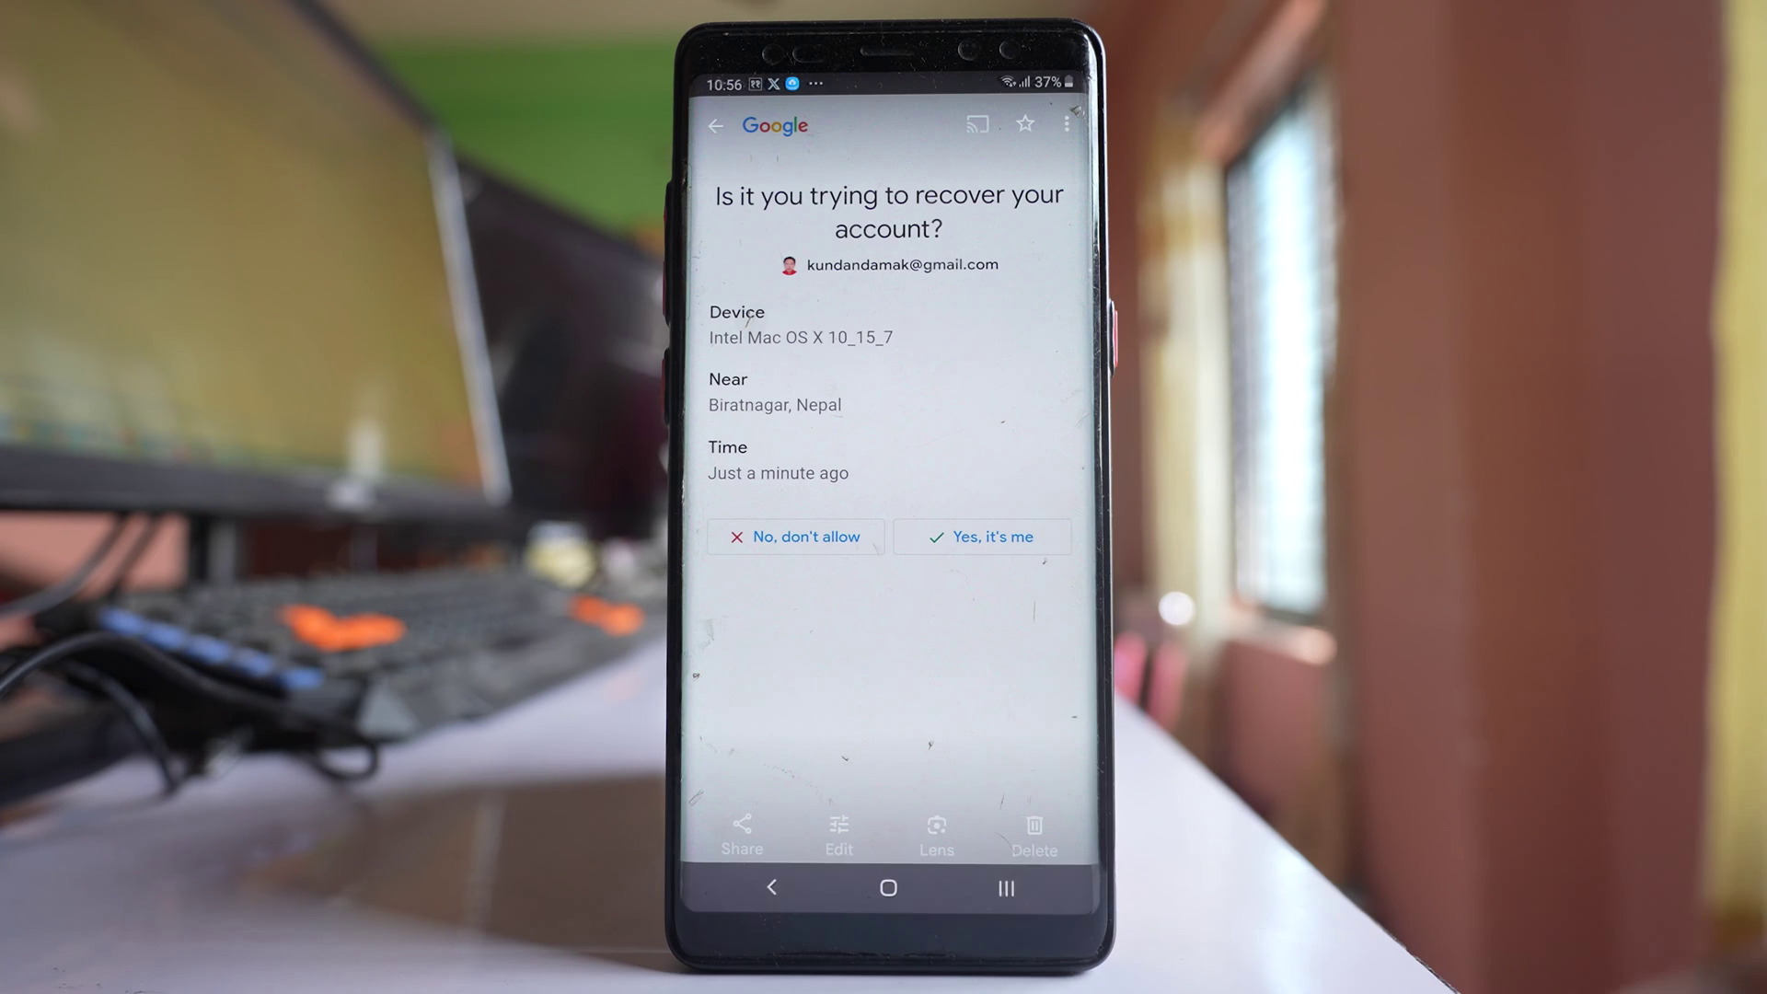
{"action": "left_click", "coordinate": [1066, 125]}
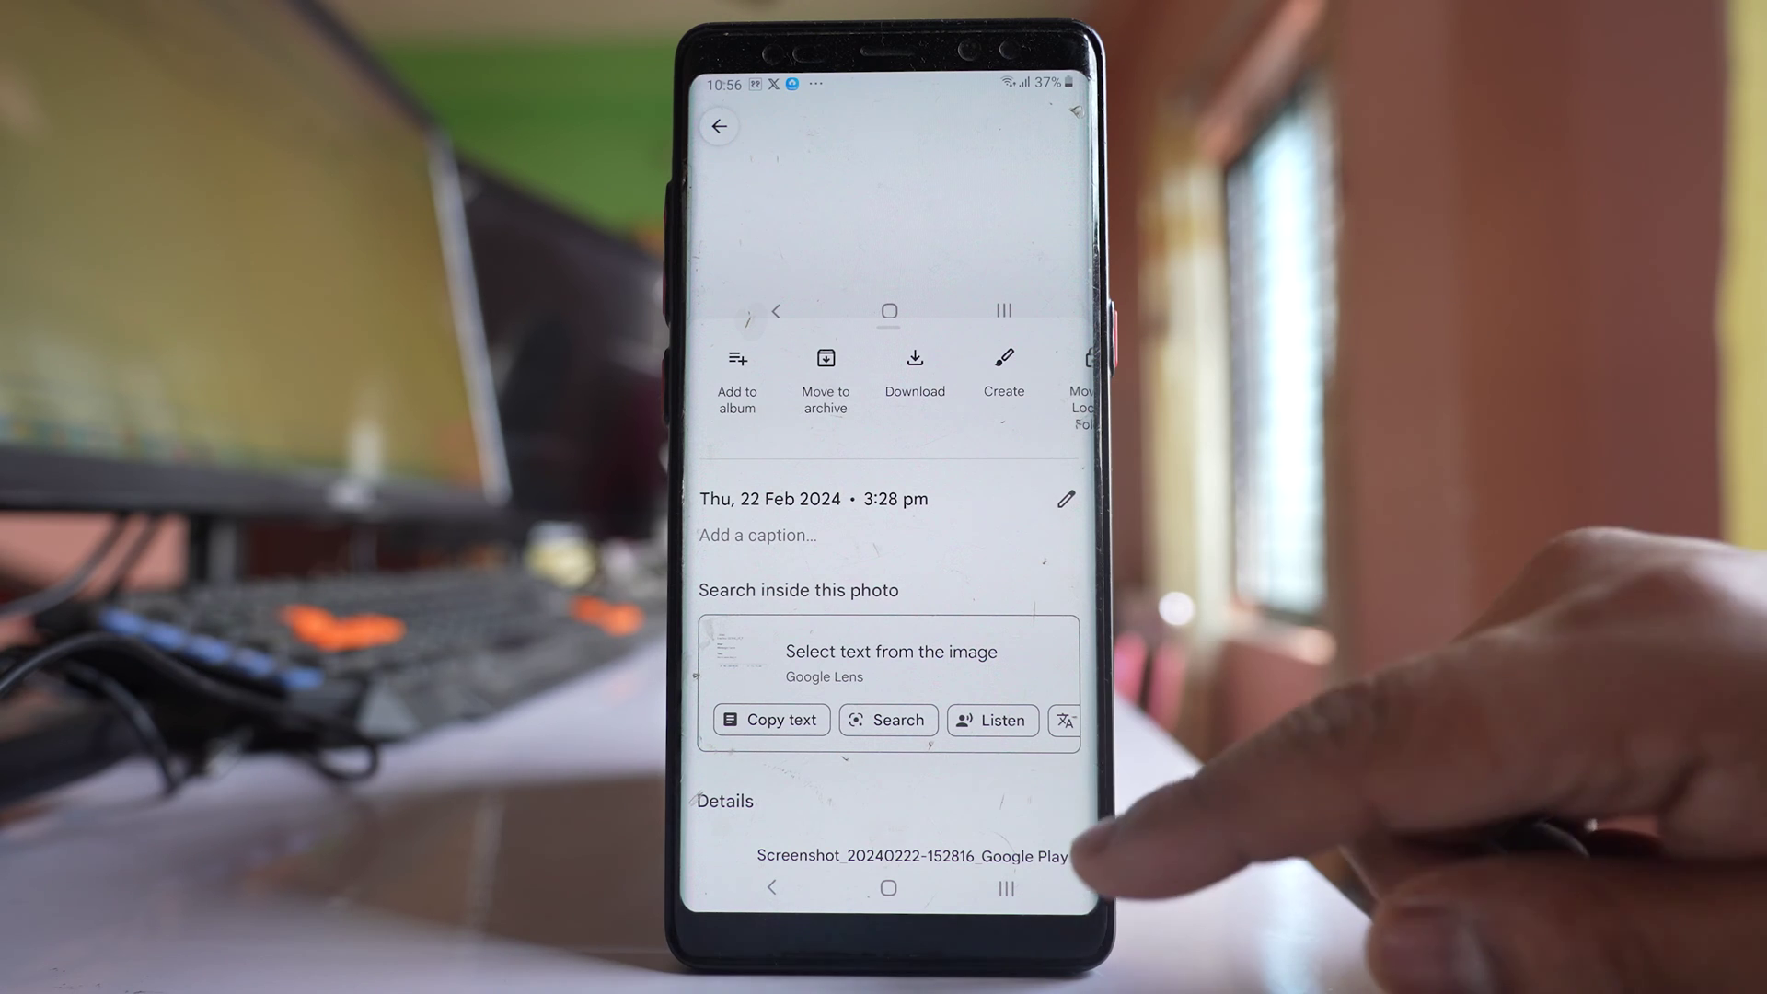
{"action": "scroll", "coordinate": [889, 621], "scroll_direction": "up", "scroll_amount": 5}
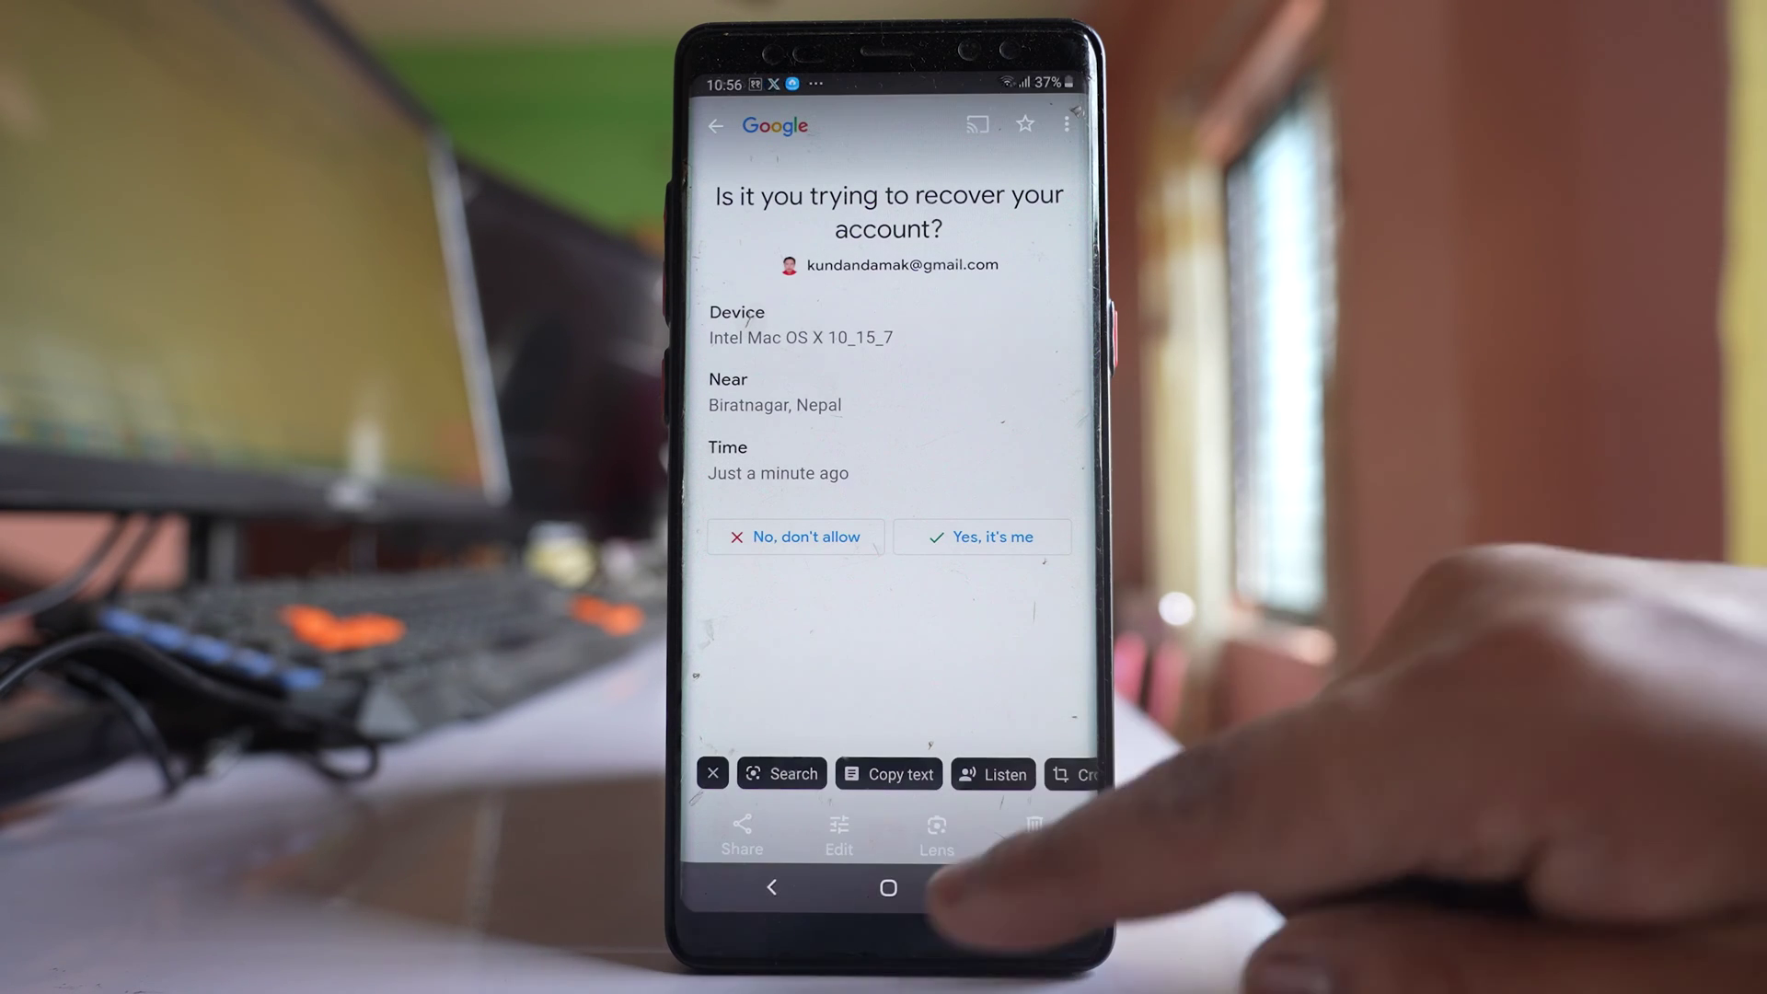
Step: Open the app-drawer screenshot and view its details, storage path and backup status
{"action": "left_click", "coordinate": [770, 891]}
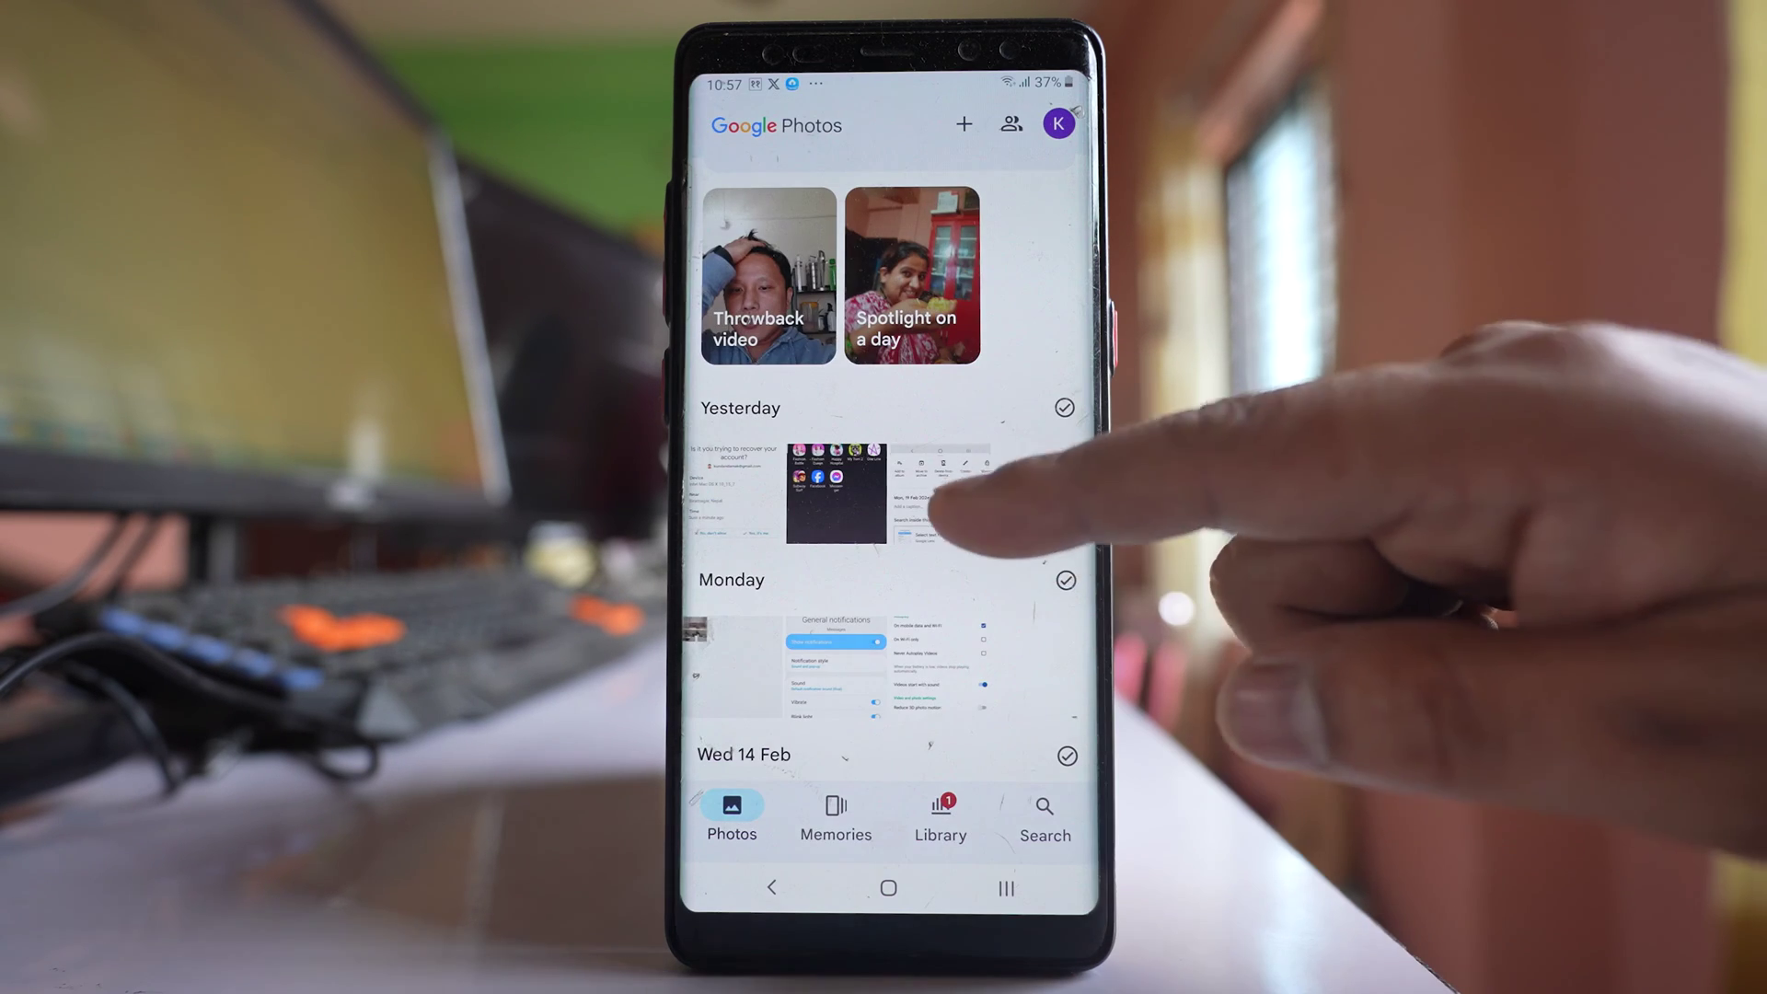
{"action": "left_click", "coordinate": [836, 492]}
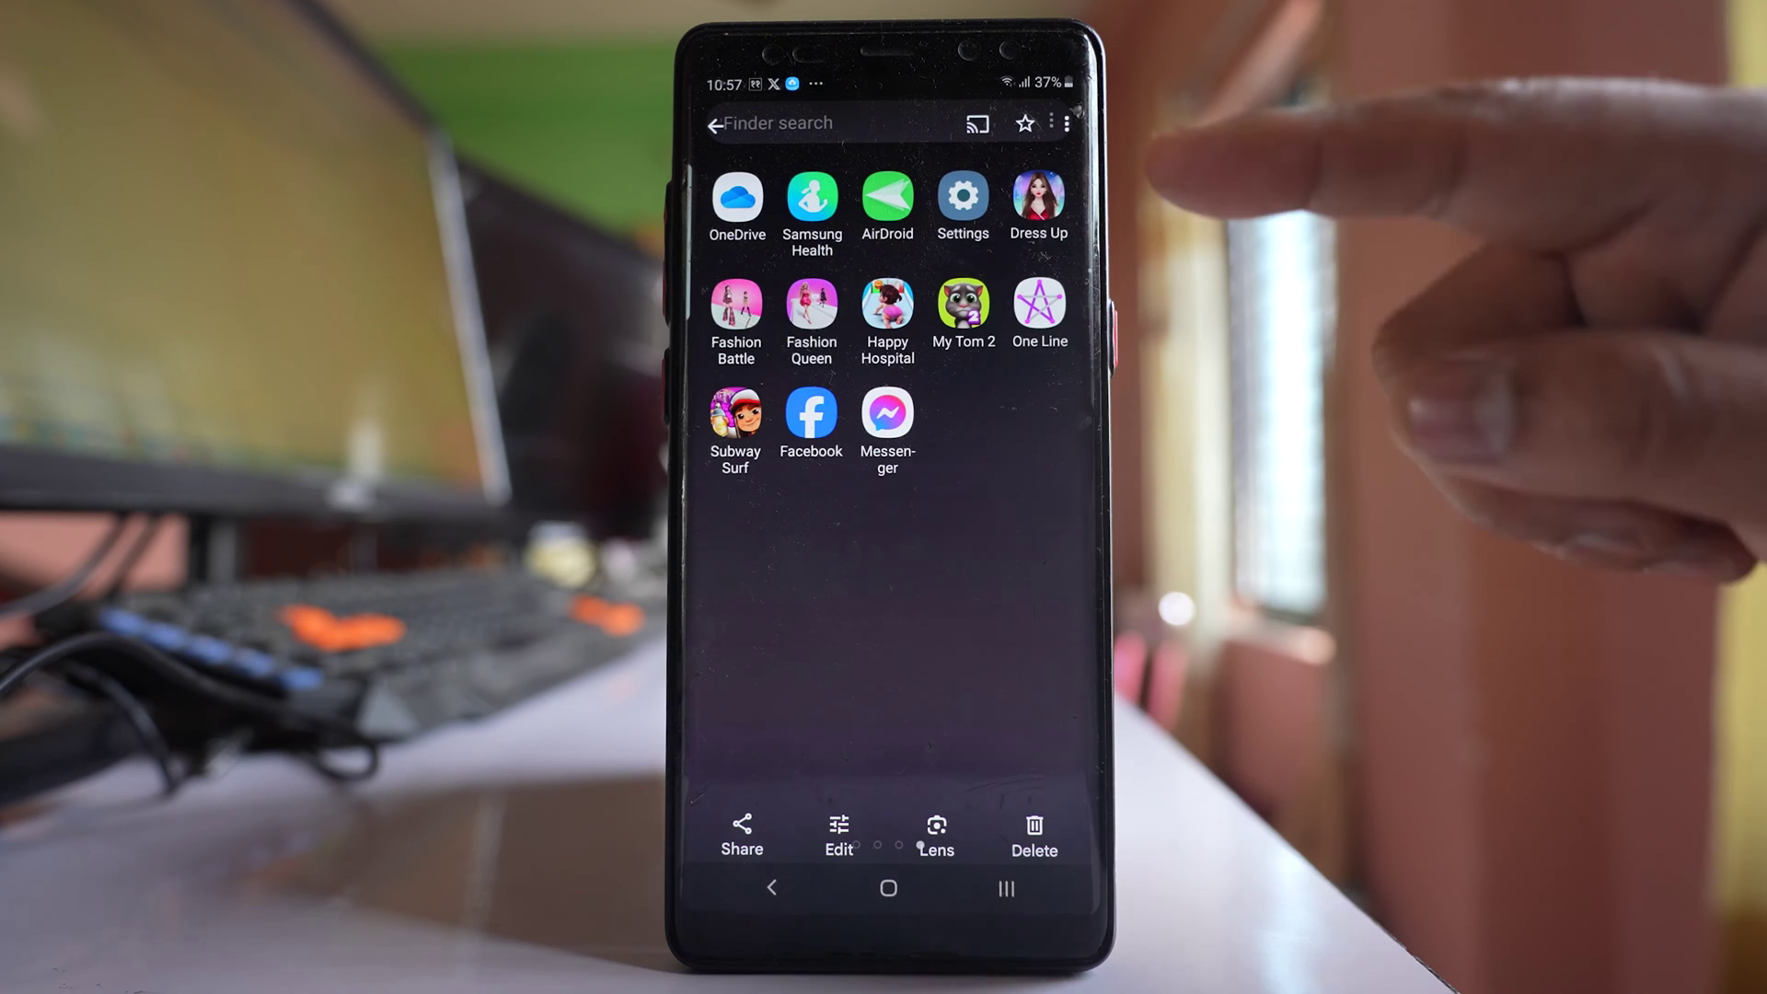
{"action": "left_click", "coordinate": [1056, 122]}
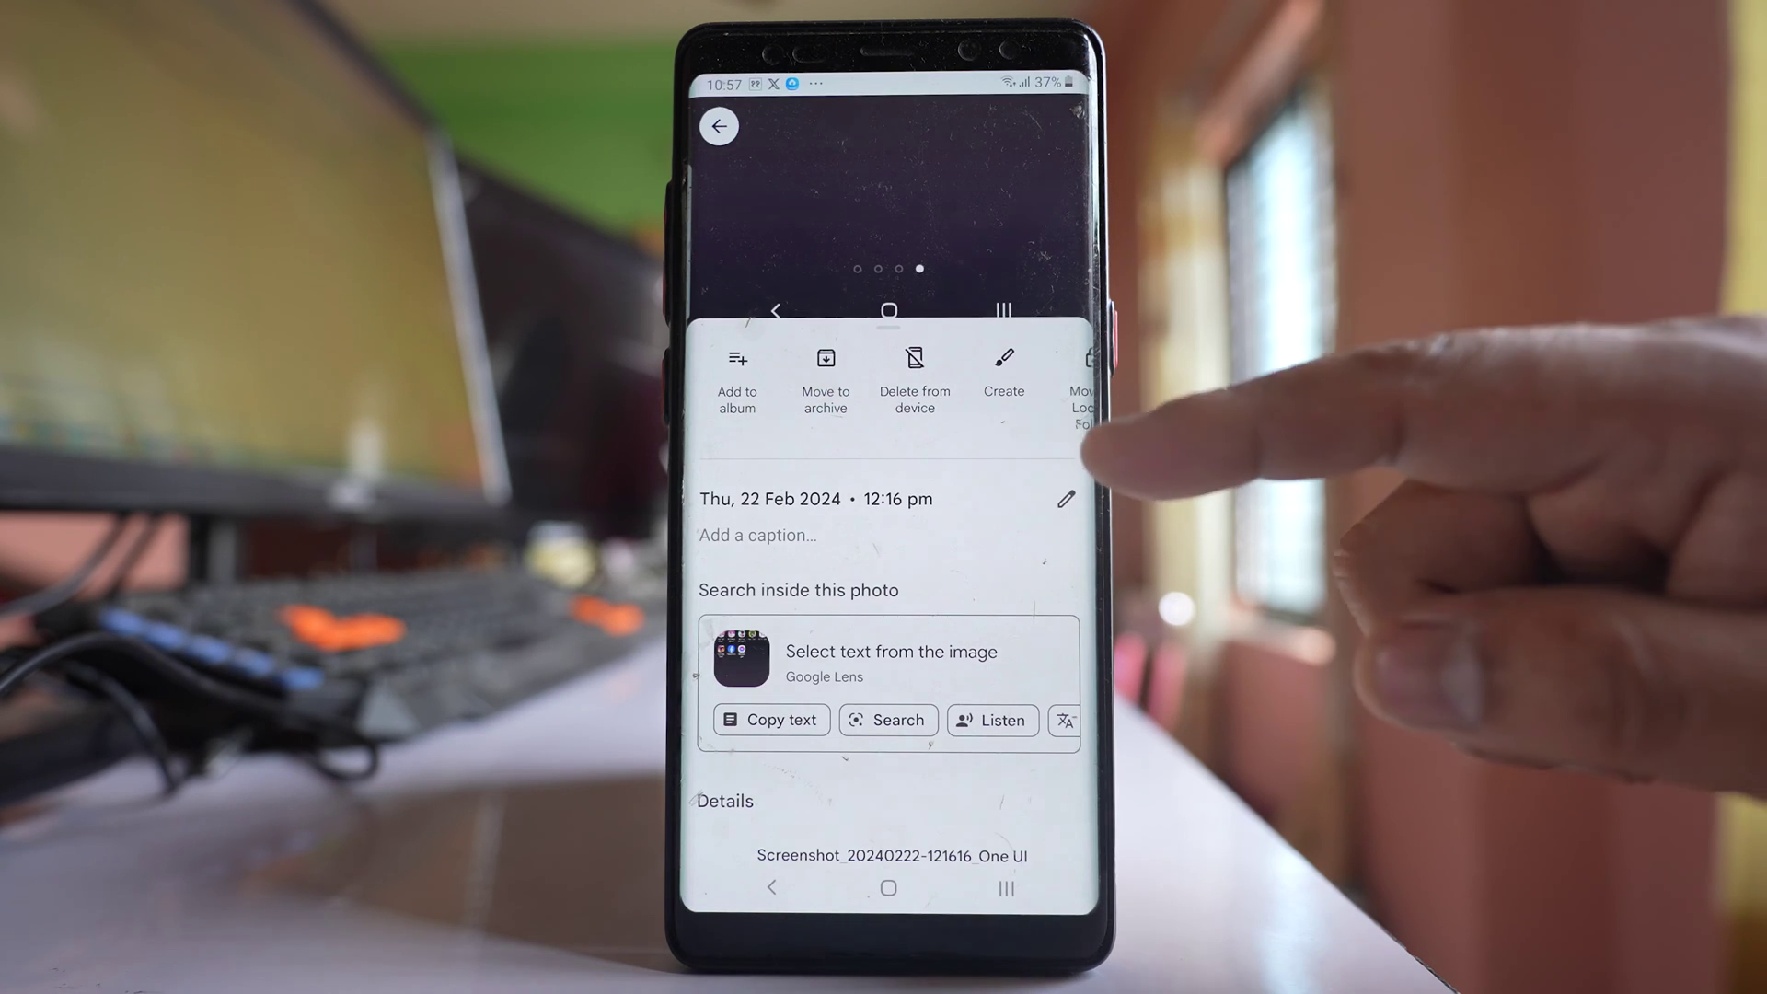
{"action": "left_click_drag", "start_coordinate": [1070, 372], "coordinate": [903, 415]}
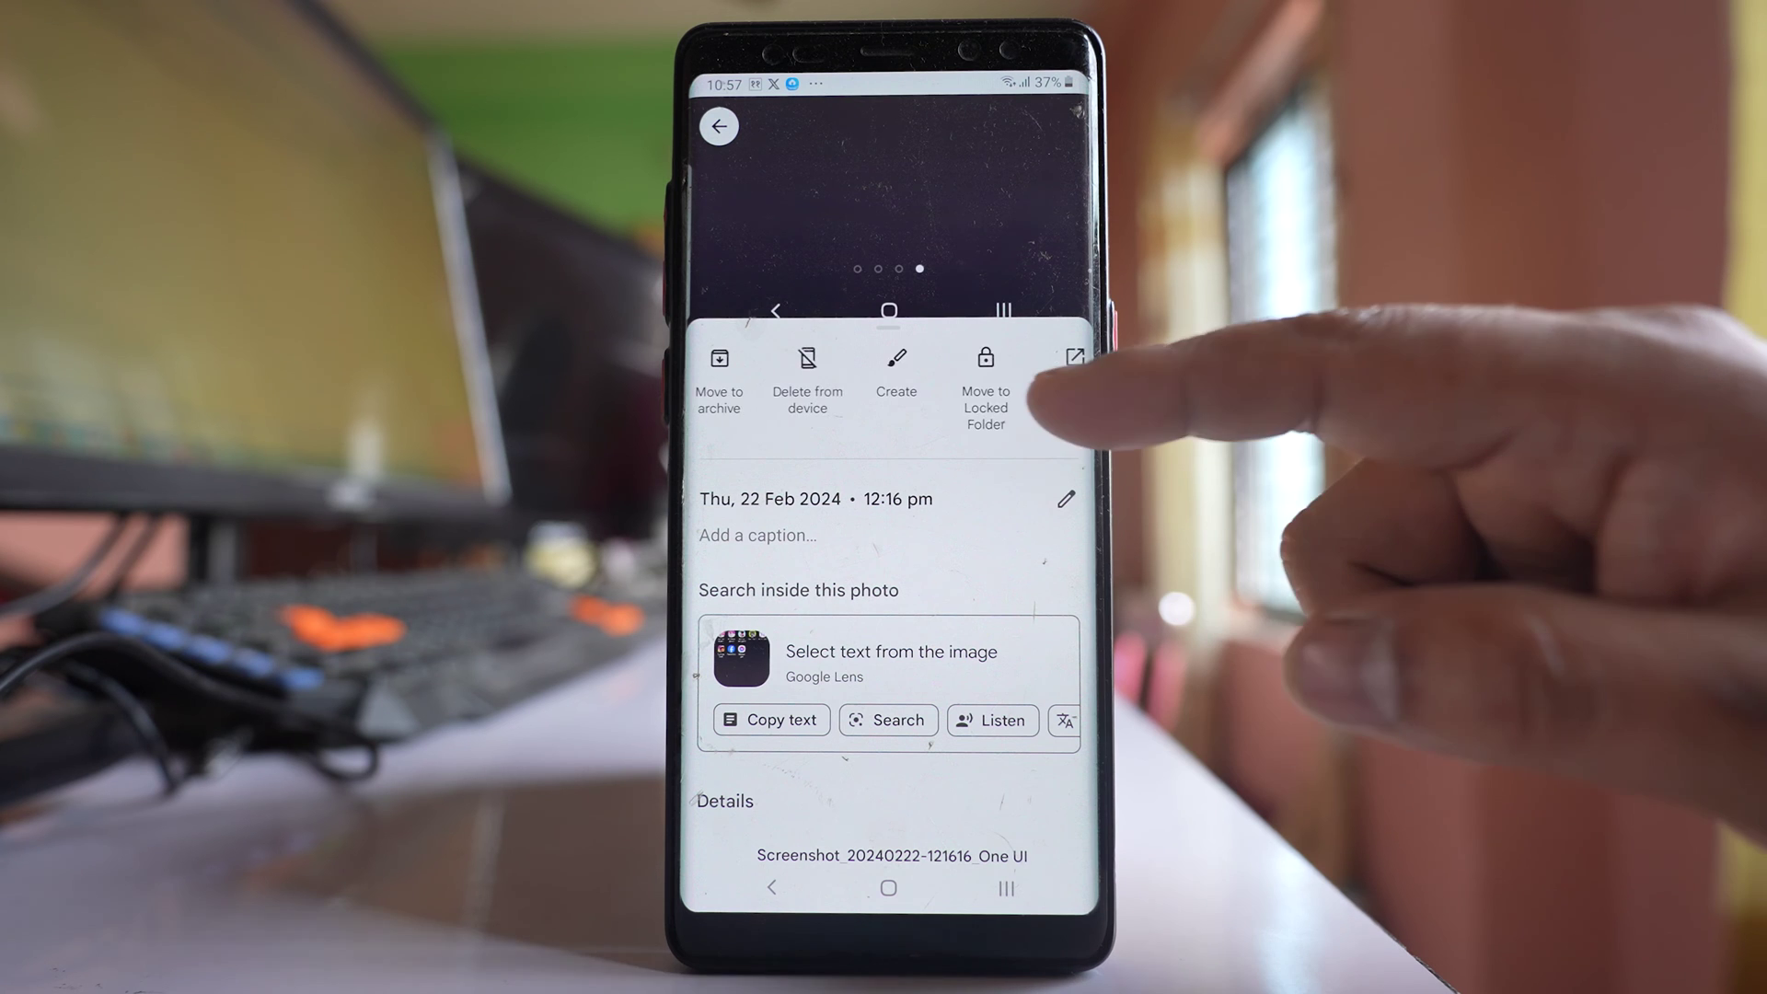
{"action": "left_click_drag", "start_coordinate": [1063, 380], "coordinate": [926, 388]}
{"action": "left_click_drag", "start_coordinate": [1146, 386], "coordinate": [1008, 388]}
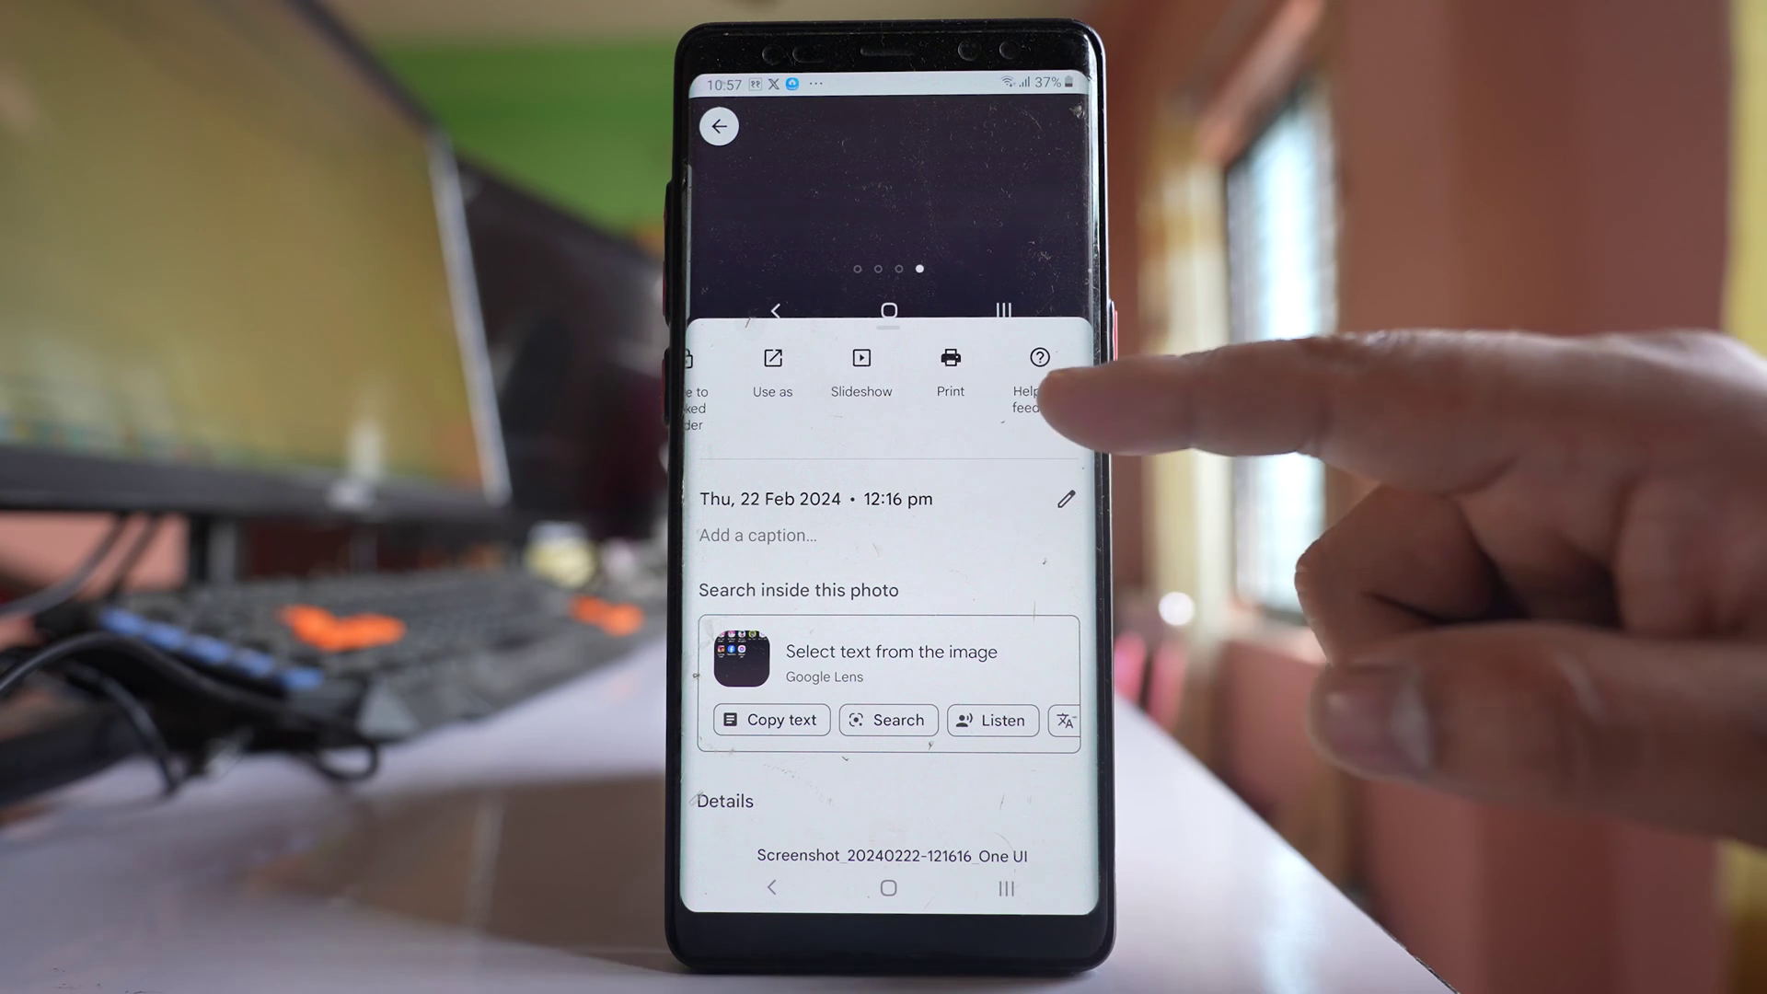
{"action": "mouse_move", "coordinate": [884, 373]}
{"action": "left_mouse_down"}
{"action": "mouse_move", "coordinate": [1017, 354]}
{"action": "mouse_move", "coordinate": [967, 434]}
{"action": "left_mouse_up"}
{"action": "mouse_move", "coordinate": [1046, 367]}
{"action": "left_mouse_down"}
{"action": "mouse_move", "coordinate": [903, 393]}
{"action": "mouse_move", "coordinate": [1077, 372]}
{"action": "left_mouse_up"}
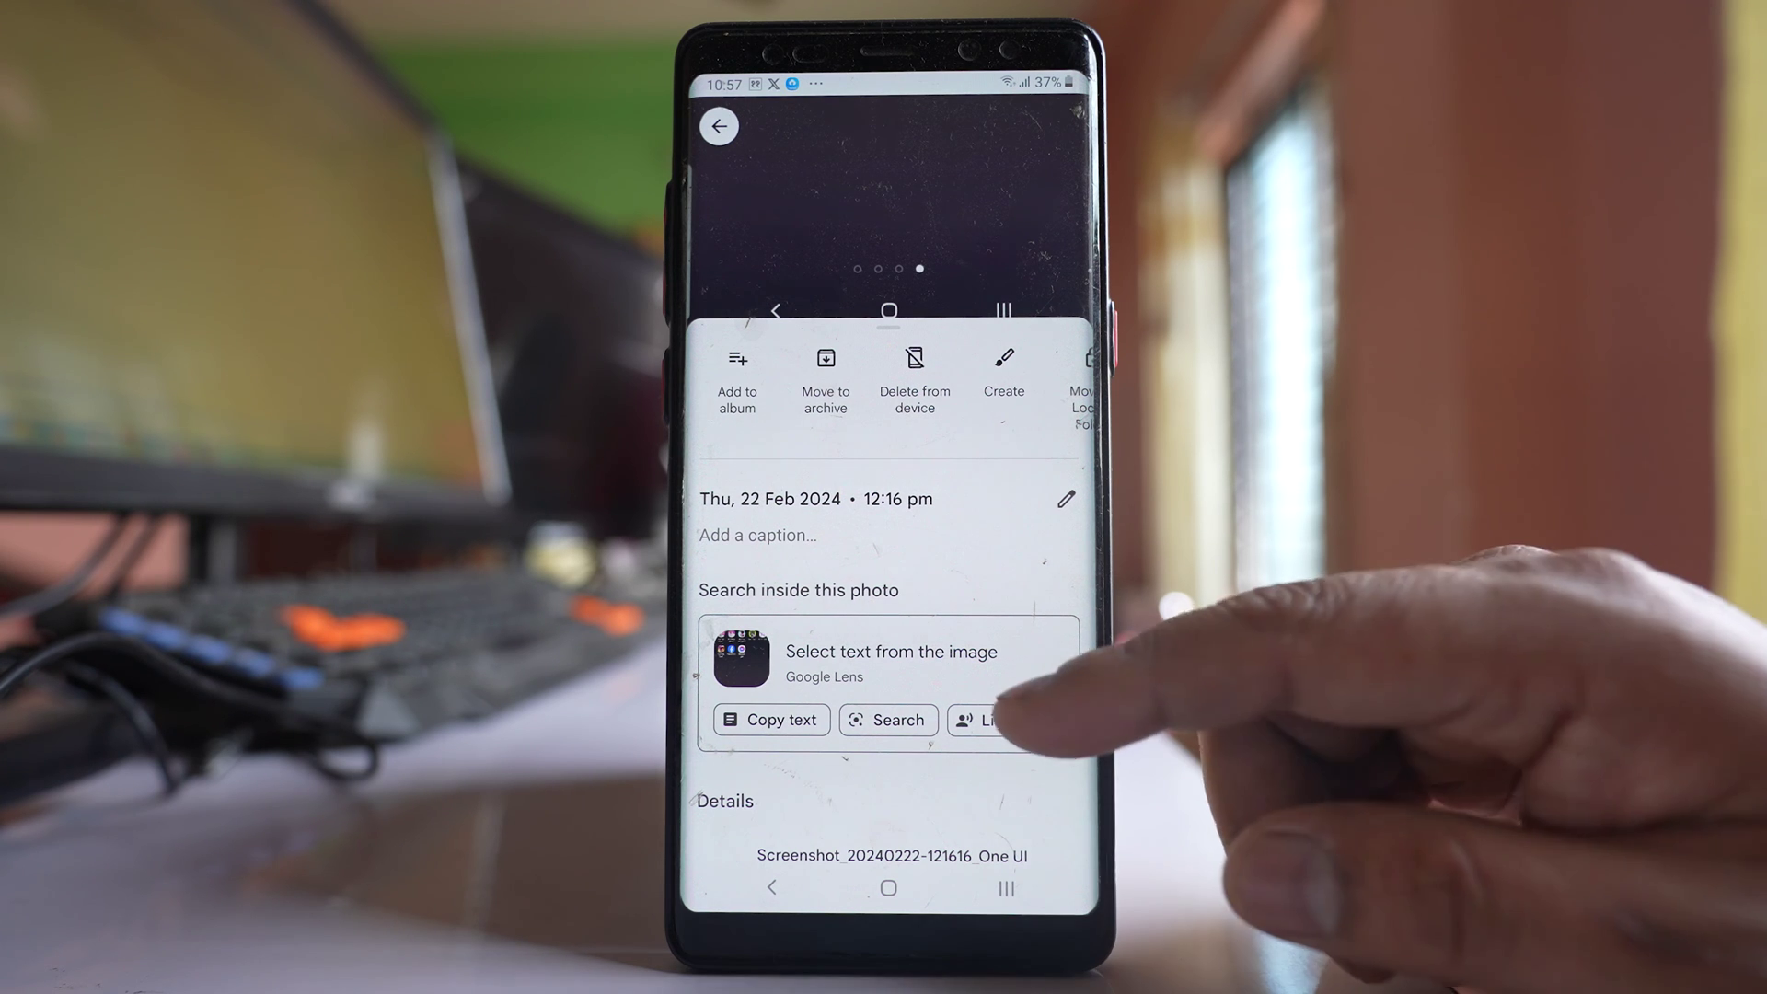
{"action": "scroll", "coordinate": [891, 622], "scroll_direction": "down", "scroll_amount": 4}
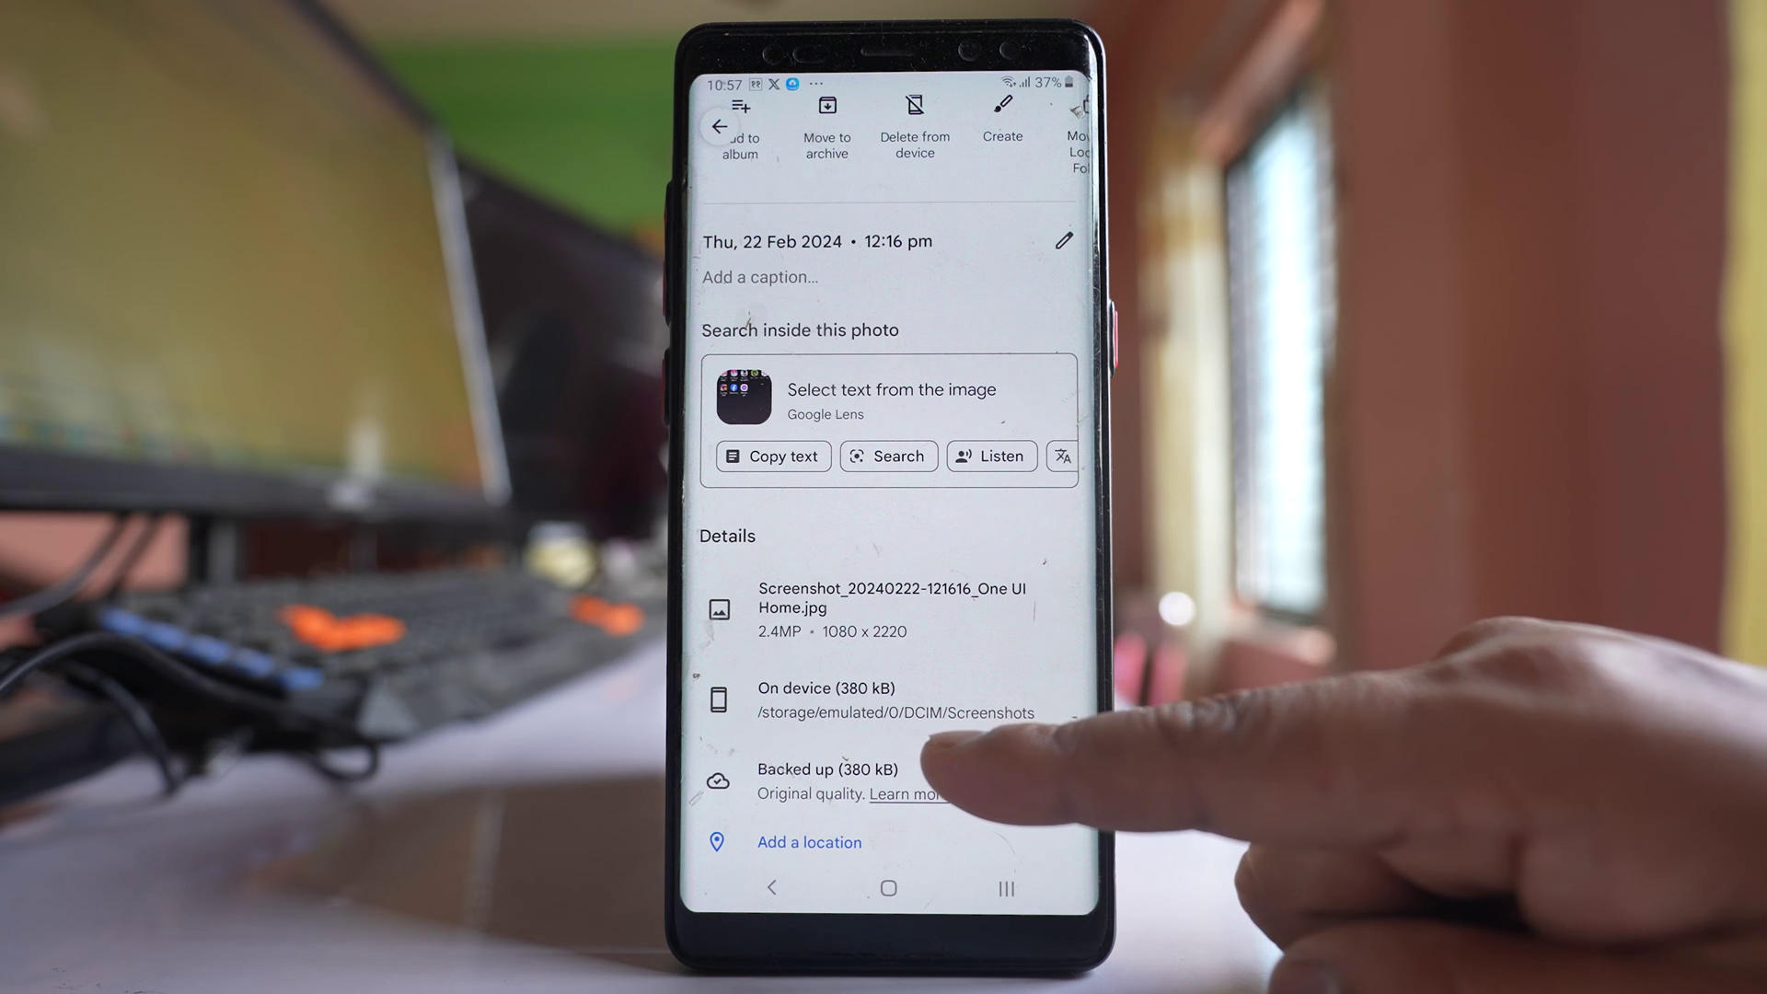
{"action": "scroll", "coordinate": [1021, 456], "scroll_direction": "up", "scroll_amount": 2}
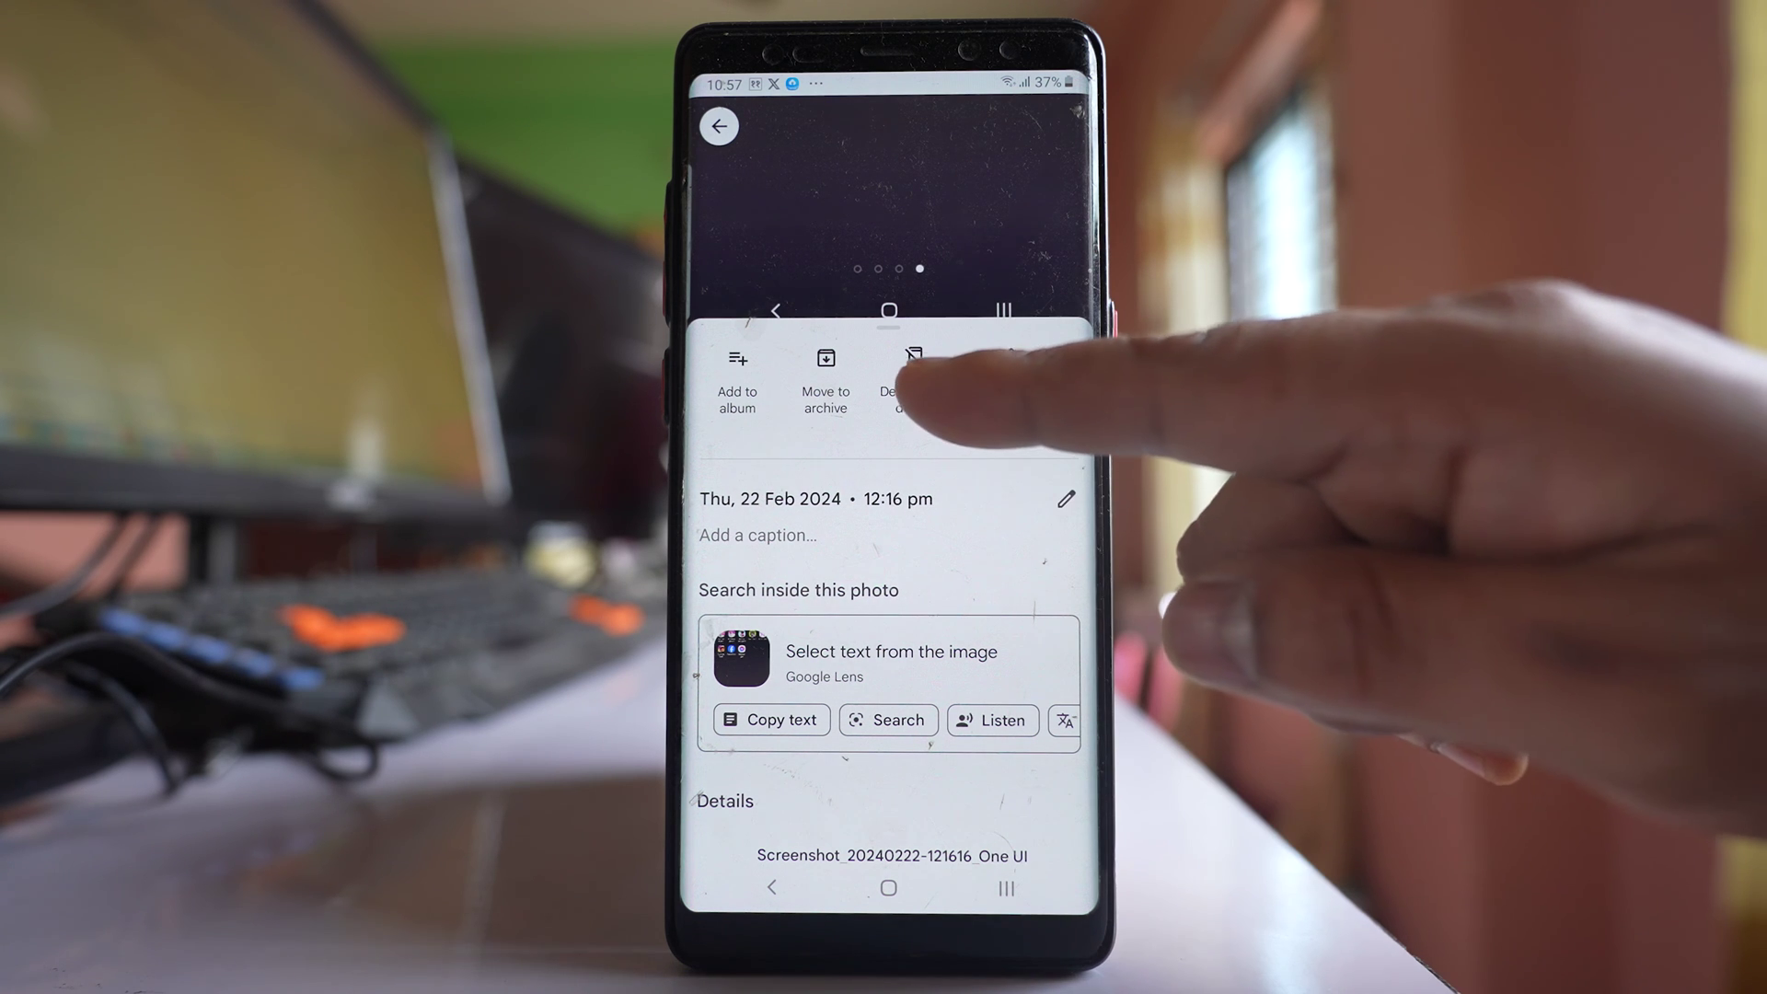
Step: Delete the app-drawer screenshot's local copy from the phone and confirm the removal
{"action": "left_click", "coordinate": [911, 365]}
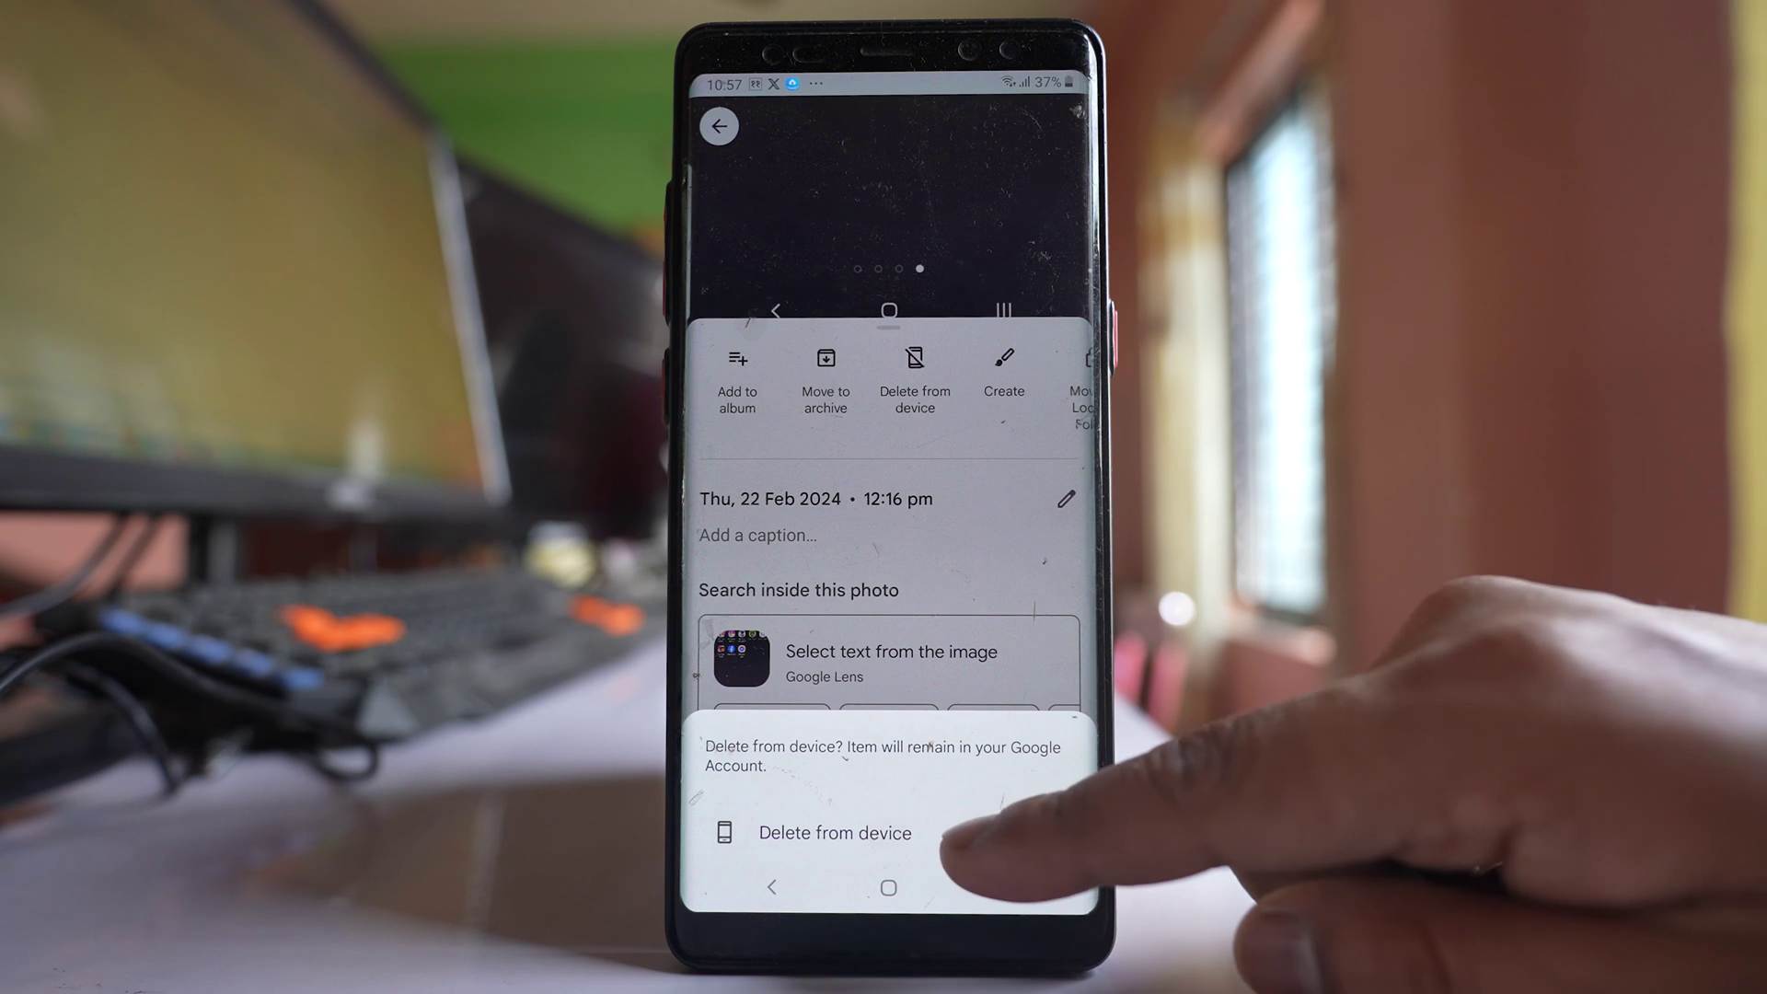
{"action": "left_click", "coordinate": [897, 829]}
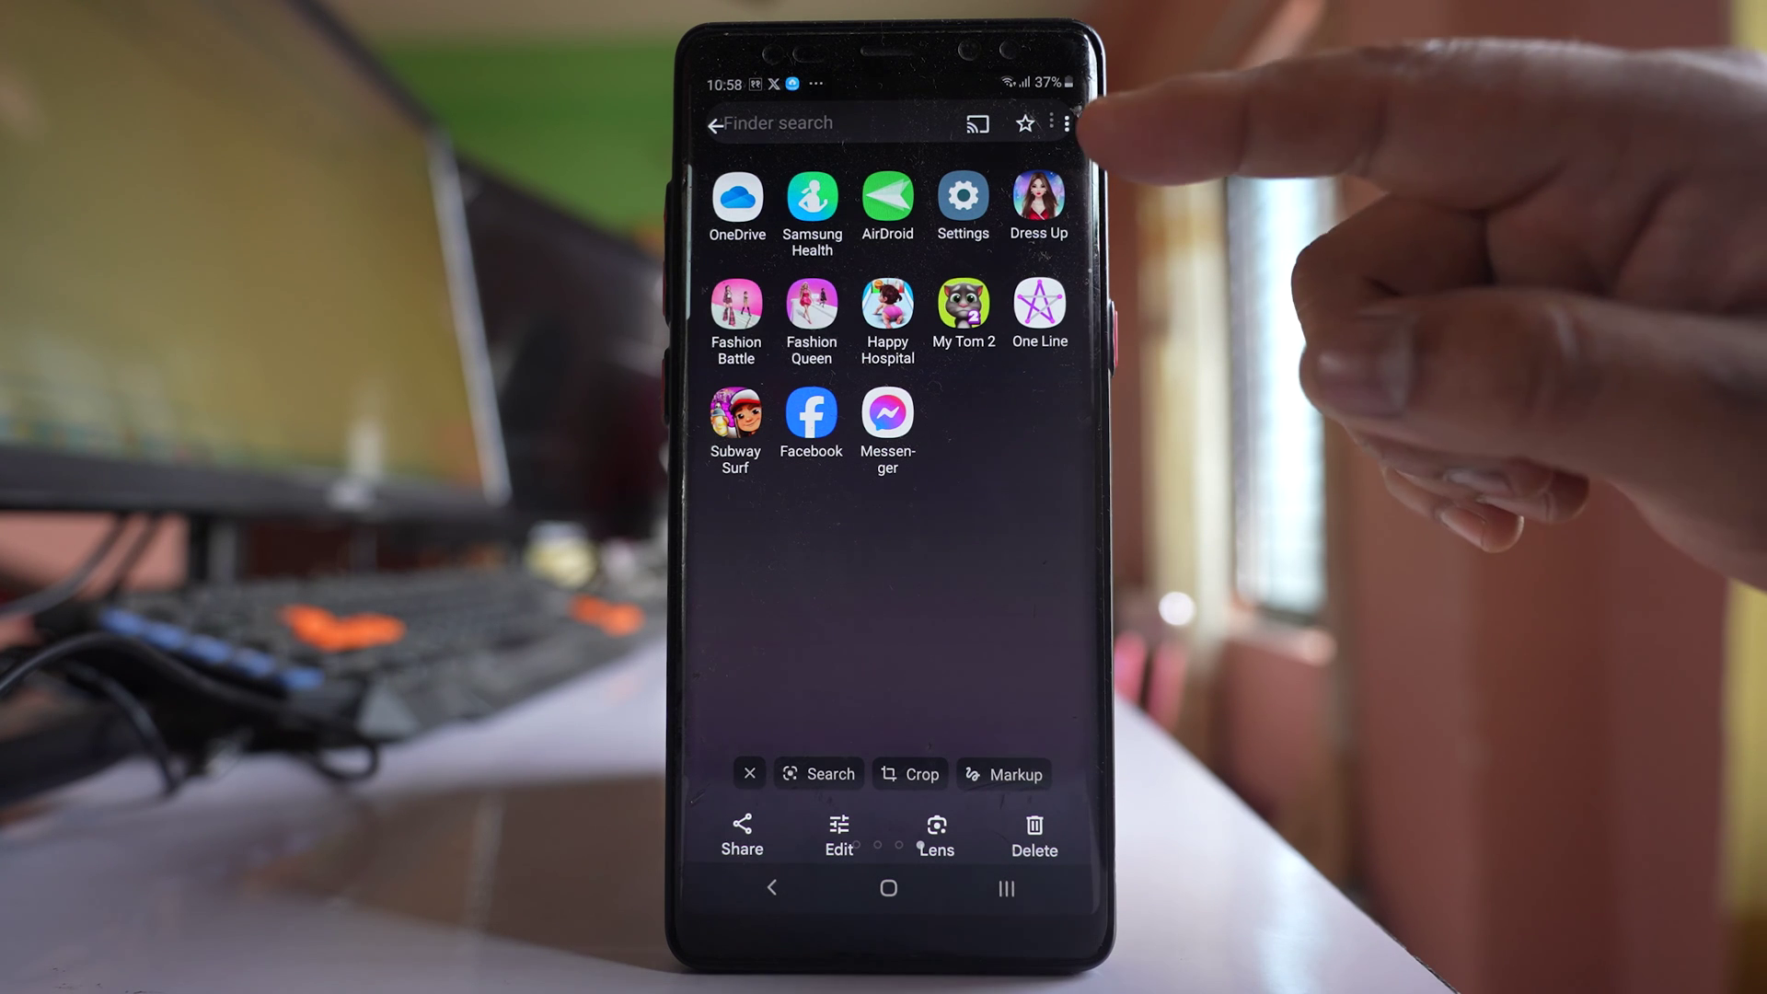
Step: Reopen the screenshot's details sheet, now listing Download instead of Delete from device
{"action": "left_click", "coordinate": [1066, 123]}
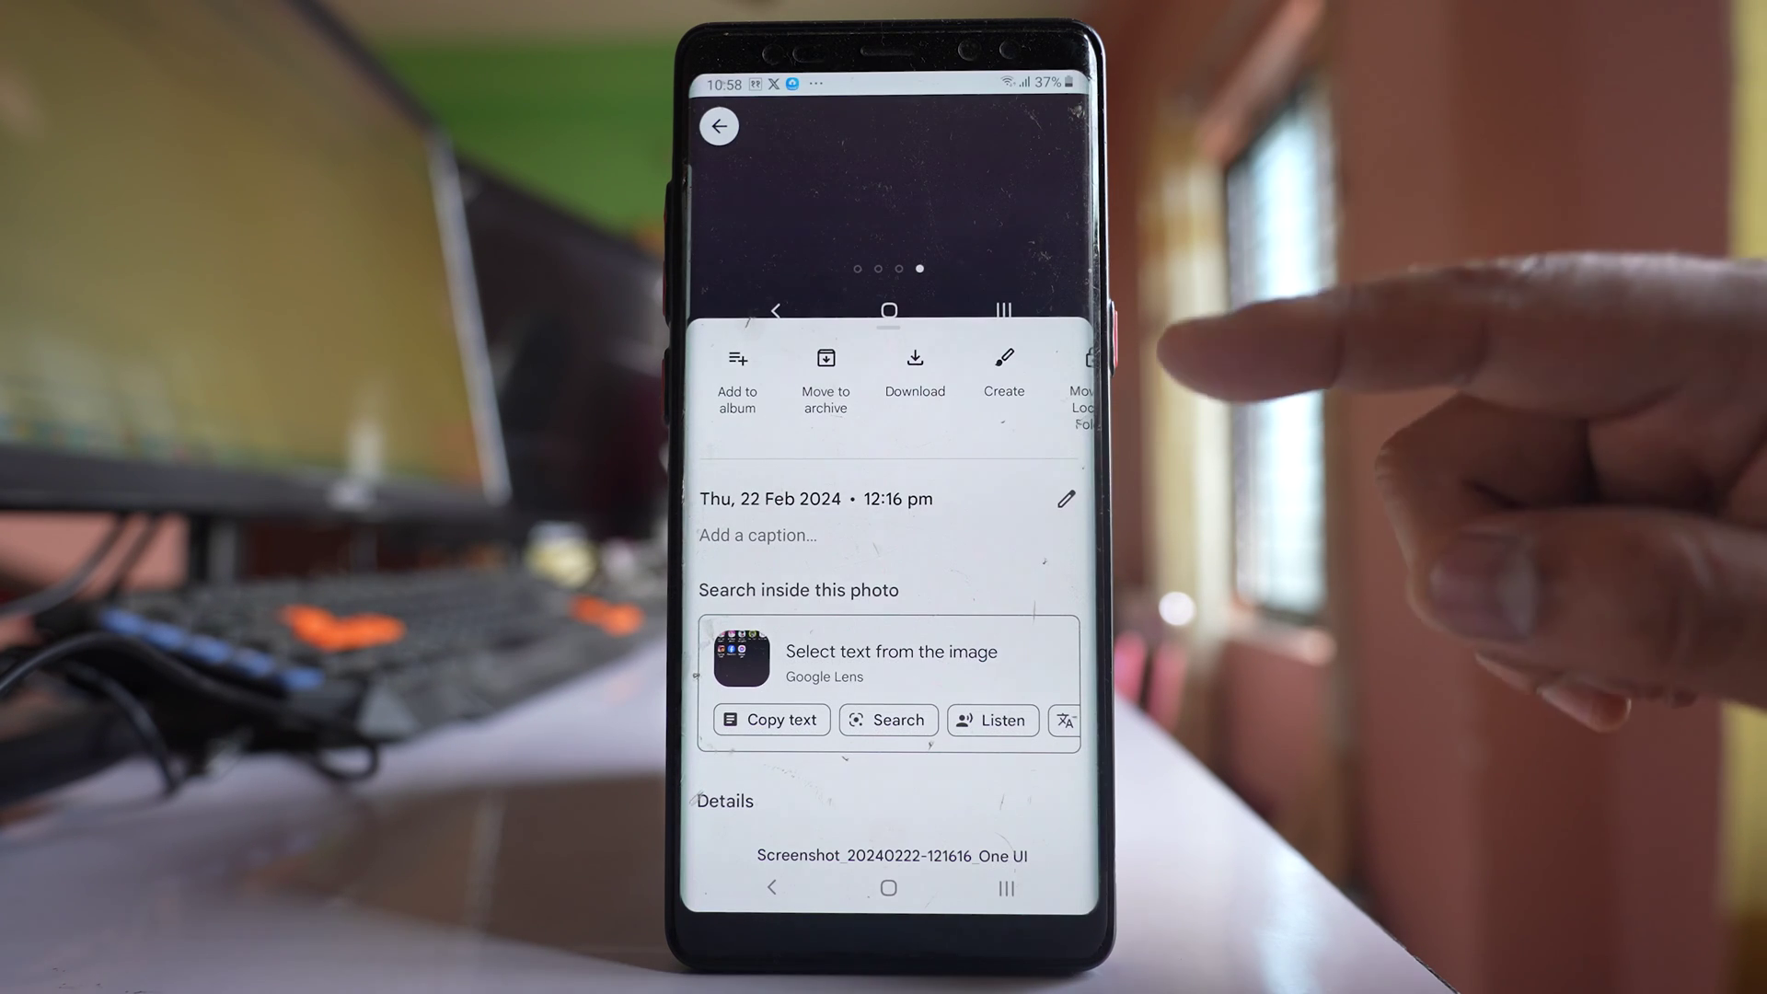